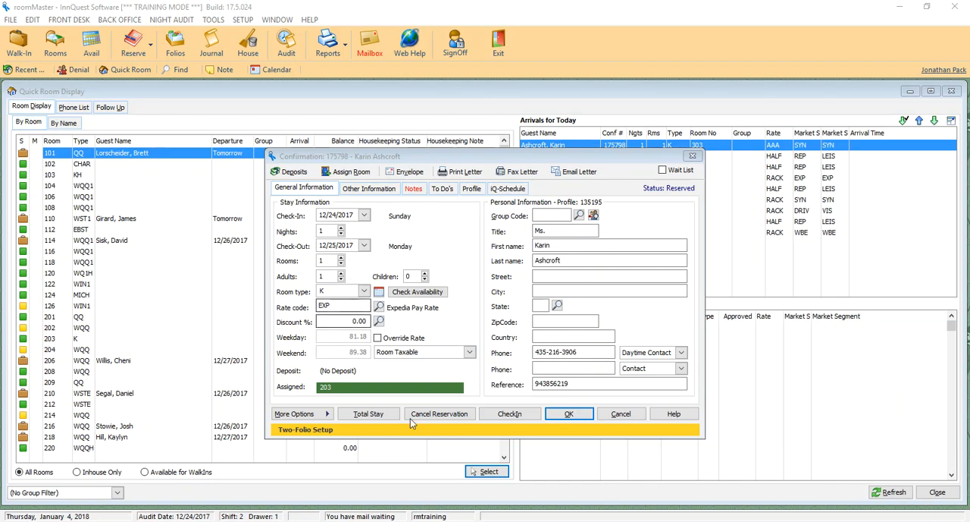
Fill in the guest's street address and ZIP code in the reservation's personal information
click(581, 384)
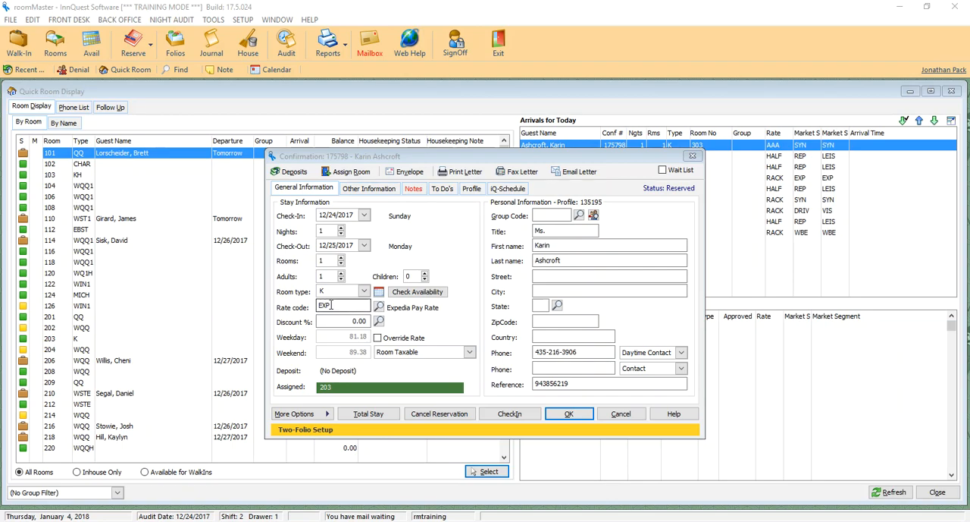
click(546, 276)
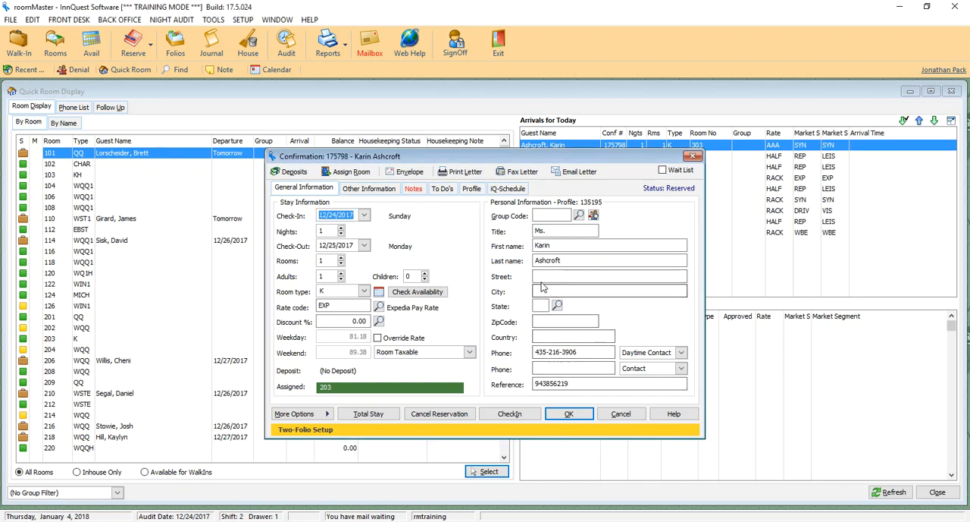
key(Tab)
key(Tab)
key(Tab)
text(49632)
key(Tab)
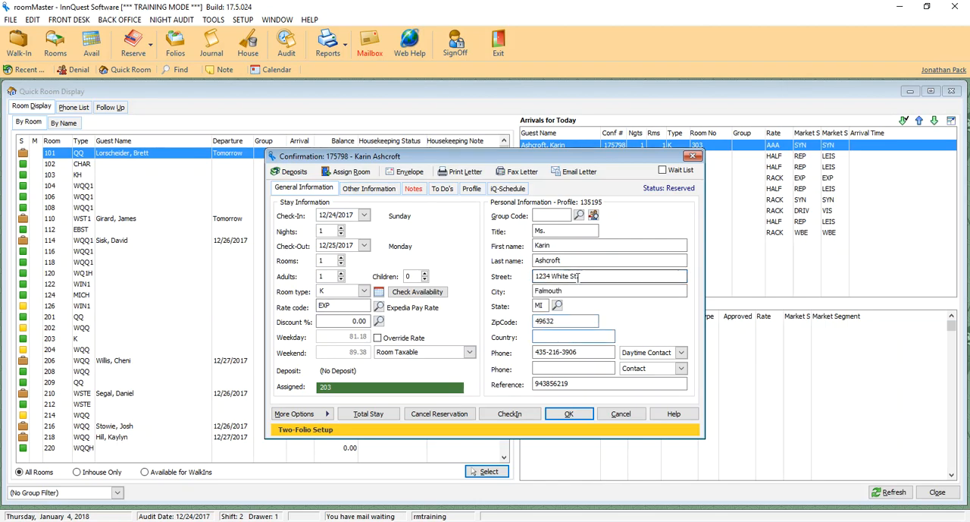
key(Tab)
click(581, 352)
double_click(581, 352)
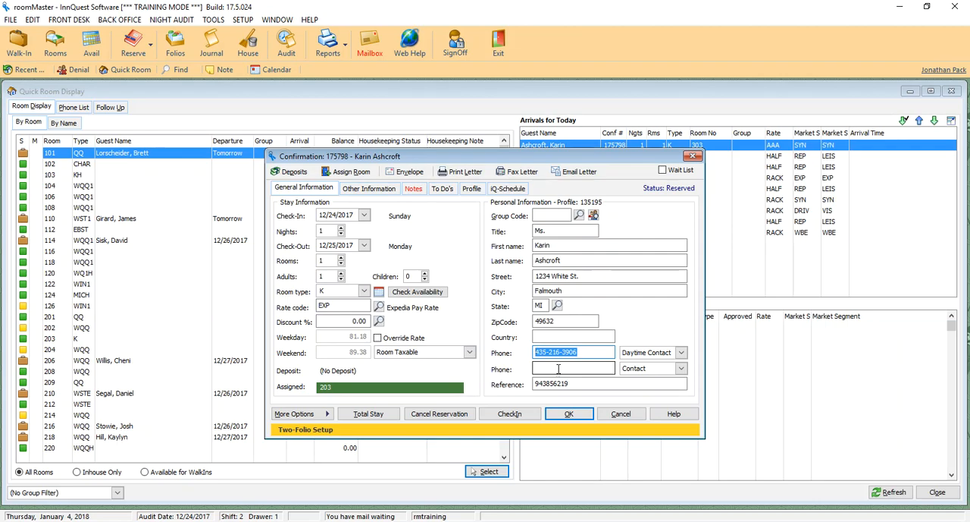
Remove the stored card number and its details from the reservation's other information
click(367, 188)
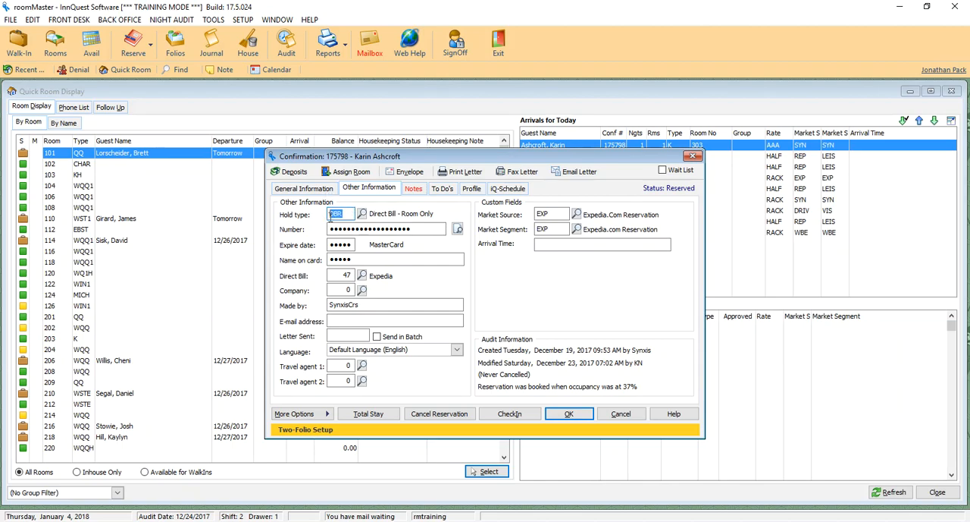
drag(414, 230, 328, 230)
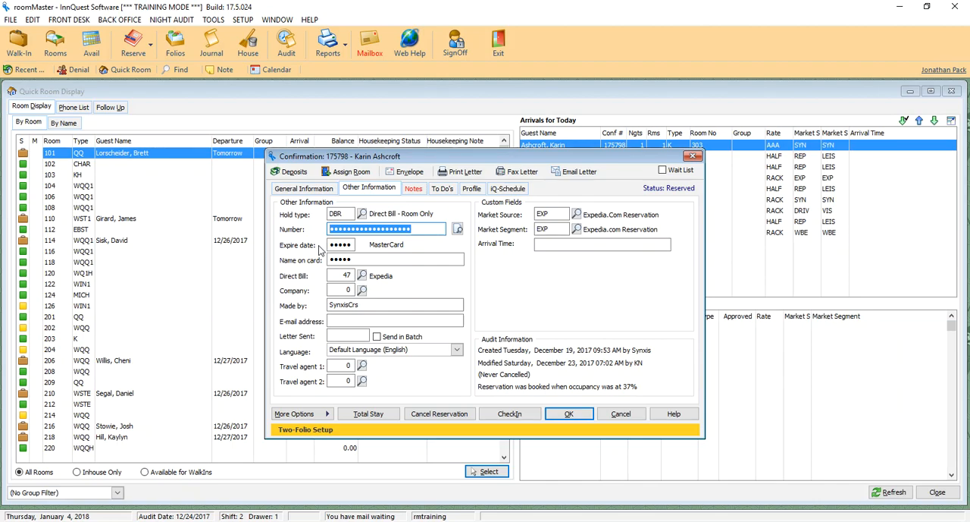
key(Delete)
key(Tab)
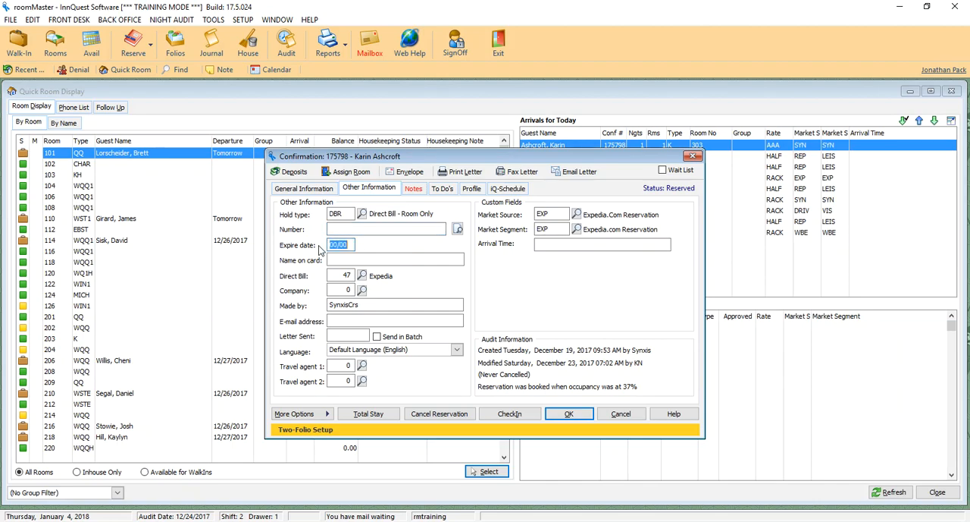
key(Tab)
key(Tab)
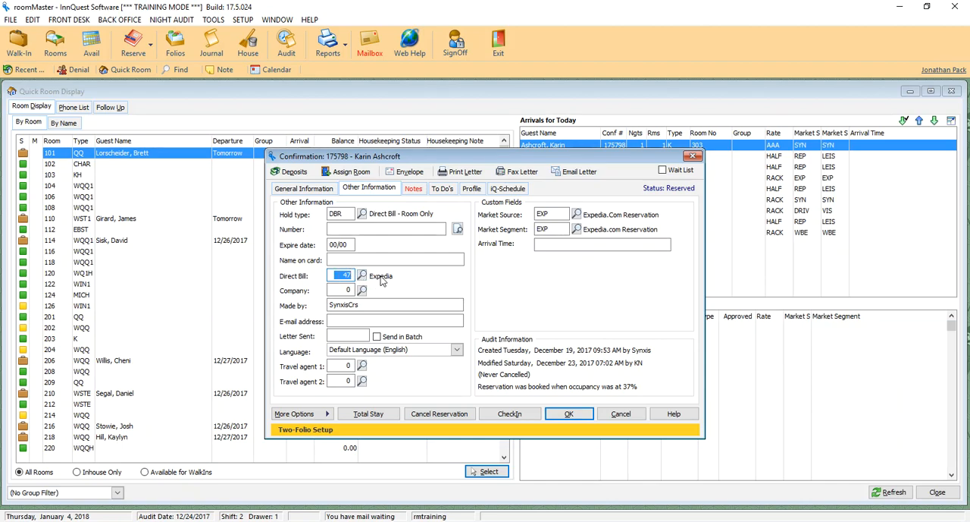
Choose Expedia as the reservation's direct bill account and clear the company account
click(361, 275)
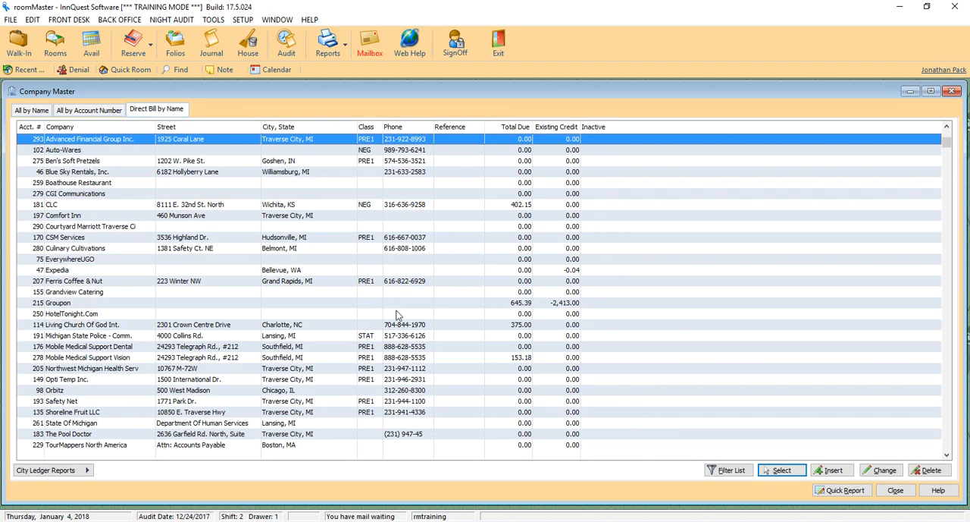
double_click(149, 273)
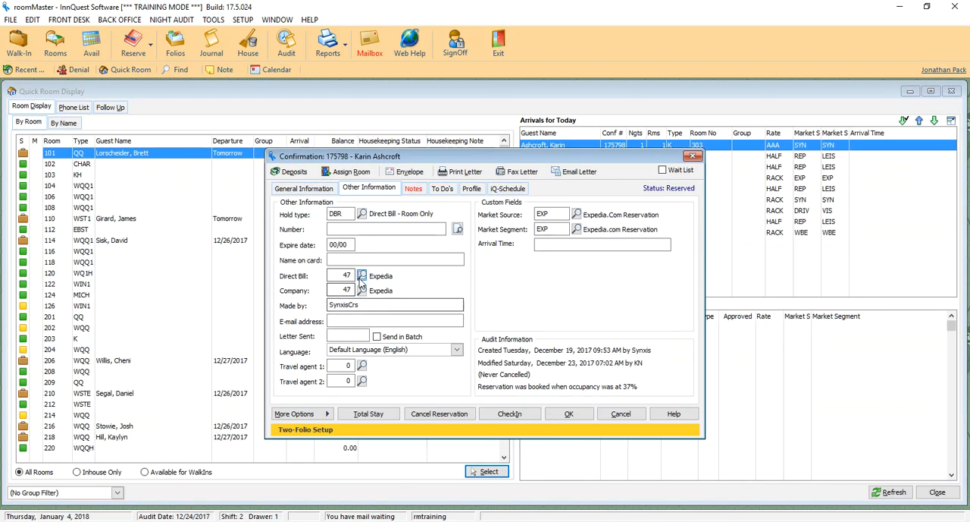
double_click(345, 290)
key(Delete)
key(Tab)
click(351, 291)
Clear the SynxisCrs entry from the reservation's Made by field
click(345, 320)
double_click(369, 306)
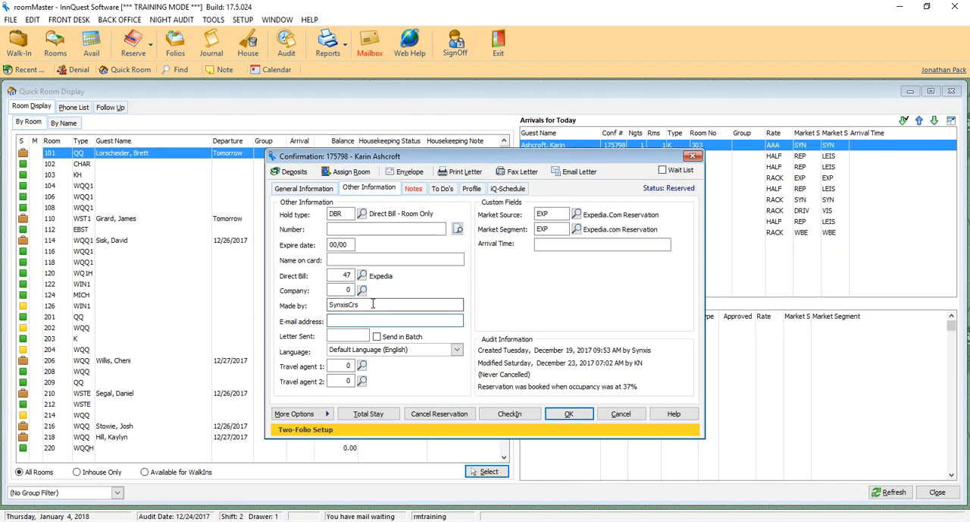
key(Delete)
key(Tab)
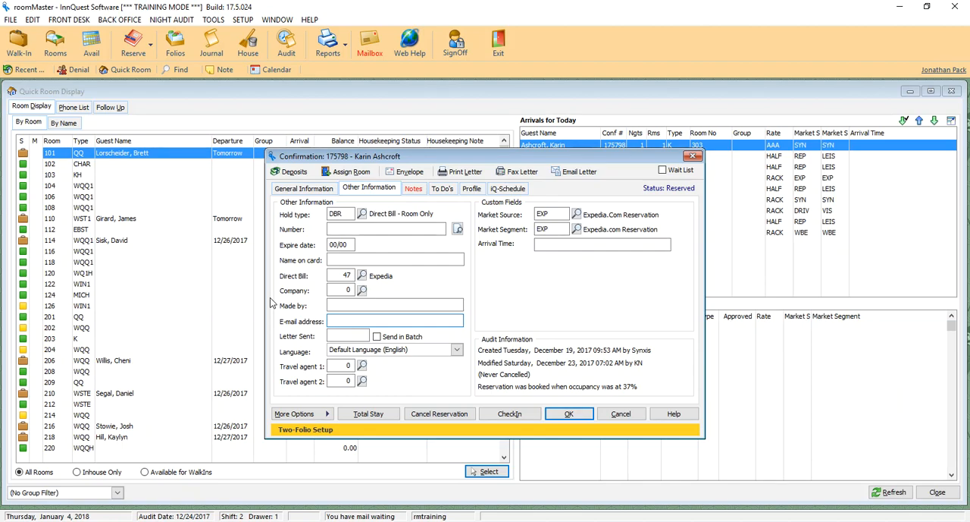
Enter the guest's e-mail address in the reservation
key(Tab)
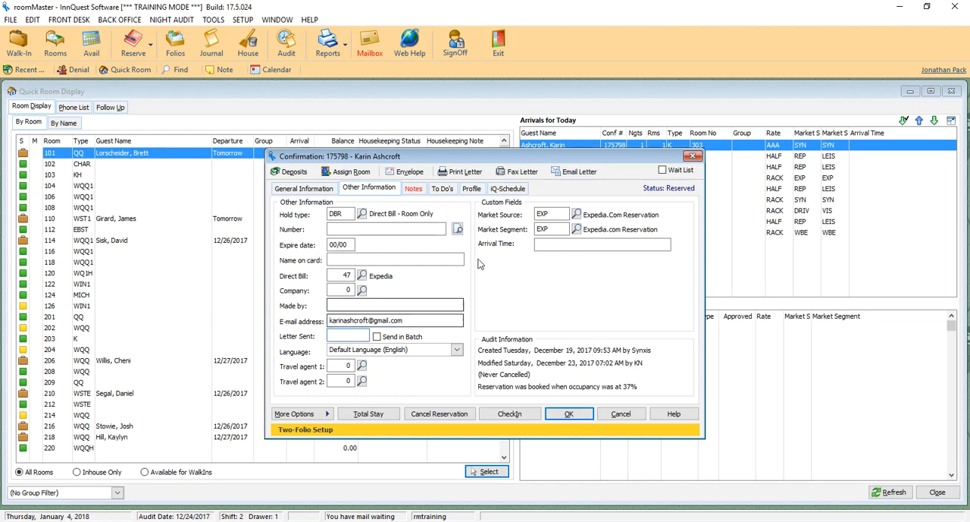
click(523, 415)
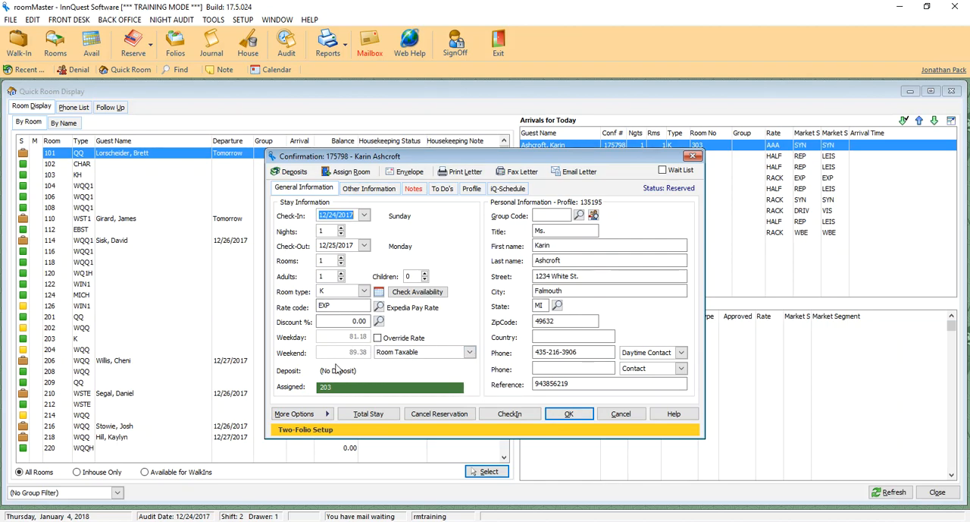
Look over the follow-up flags that are available for the reservation
click(322, 413)
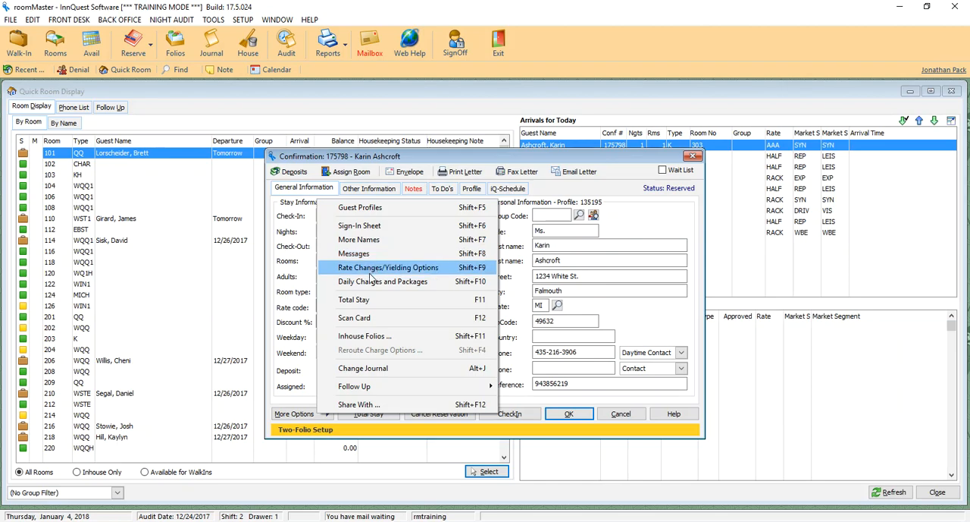
mouse_move(380, 388)
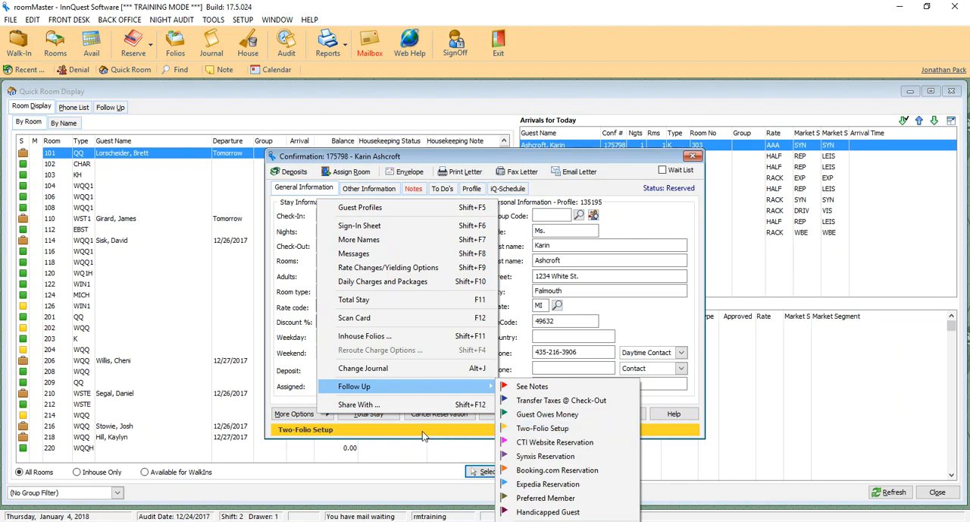
click(311, 385)
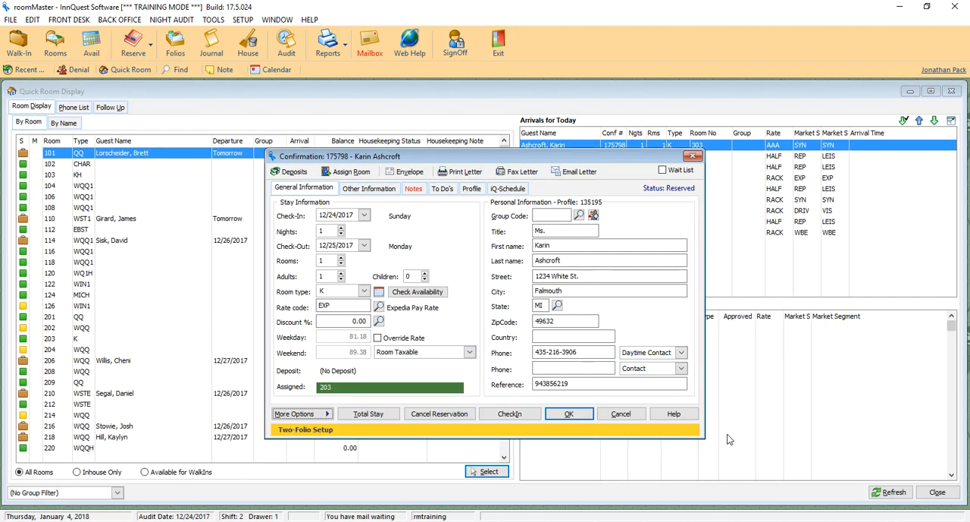
Set the reservation's follow-up flag to Expedia Reservation
click(299, 413)
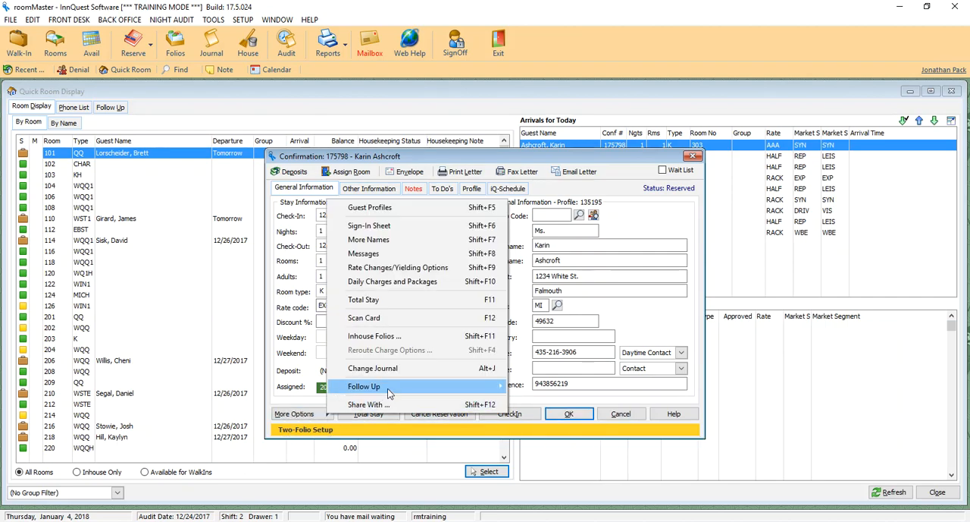
mouse_move(404, 391)
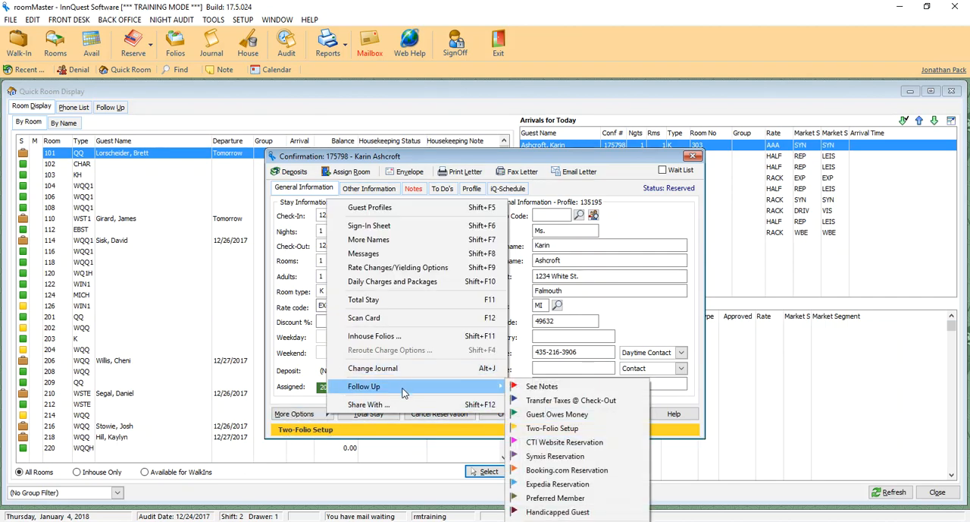
click(533, 485)
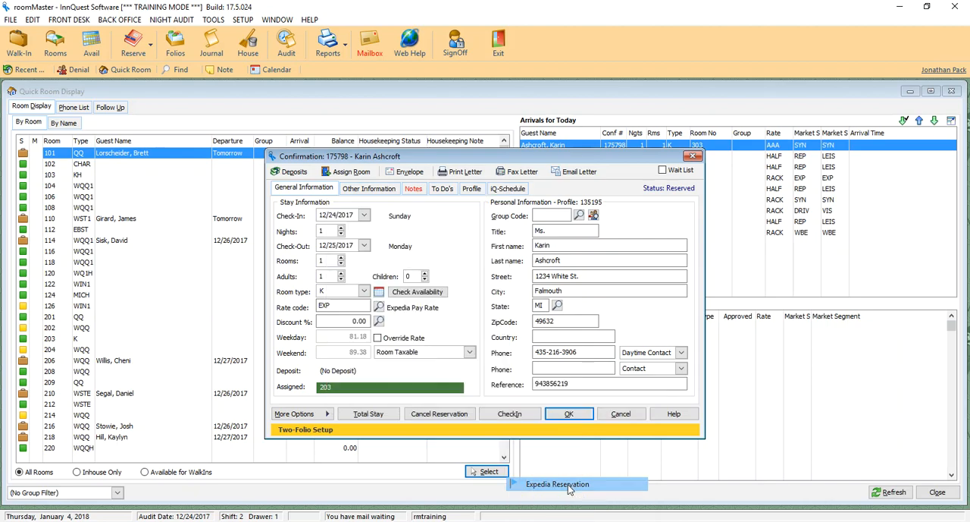
Set the reservation's follow-up flag to Two-Folio Setup
click(303, 414)
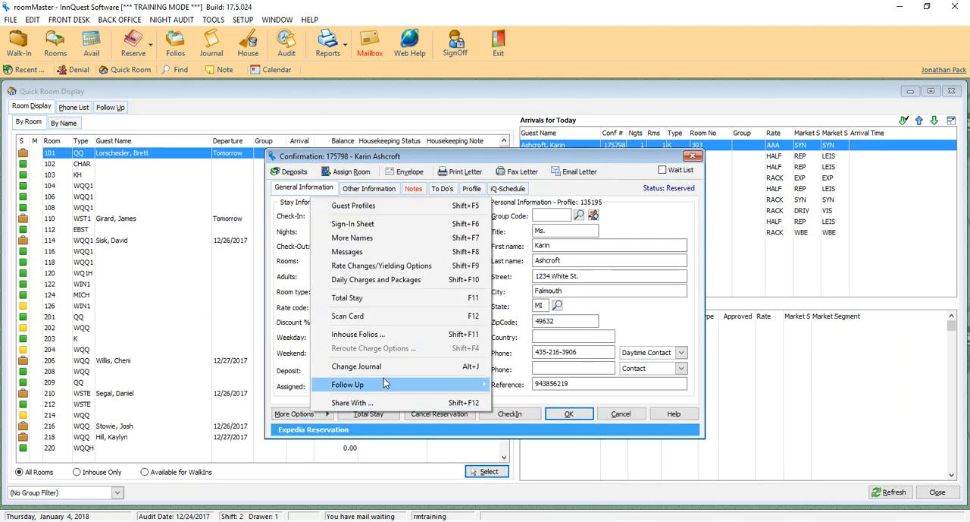
mouse_move(383, 378)
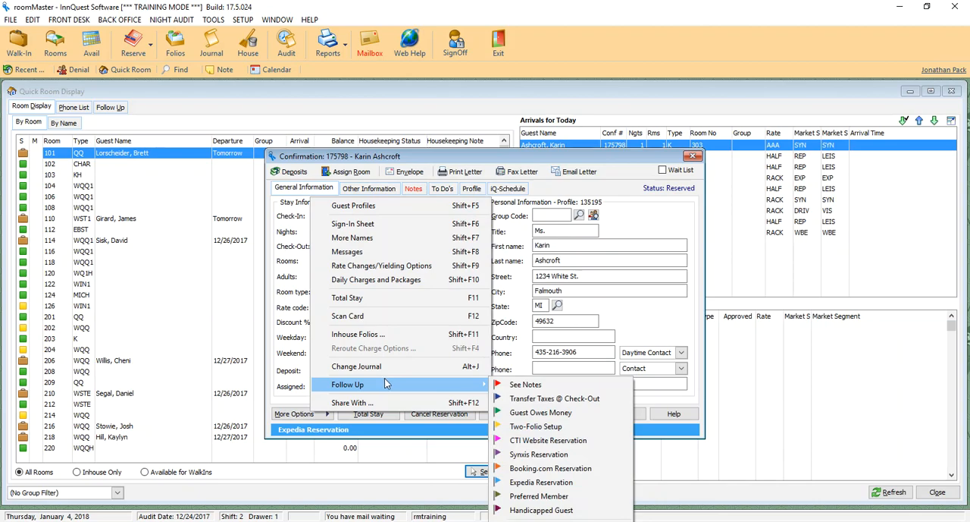
click(536, 426)
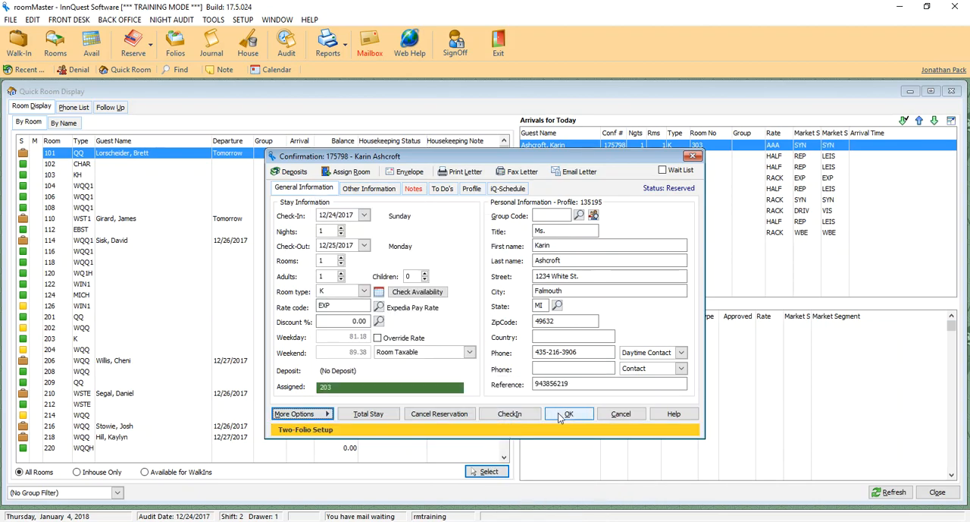
Go through the check-in wizard with room type K, room 203 and Charge Incidentals enabled, and print the sign-in sheet
click(510, 414)
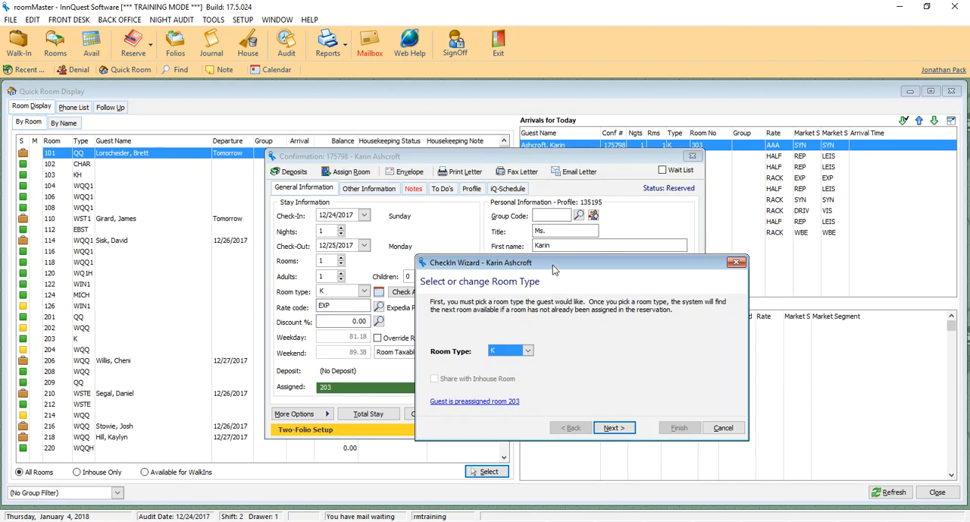
drag(553, 264, 419, 170)
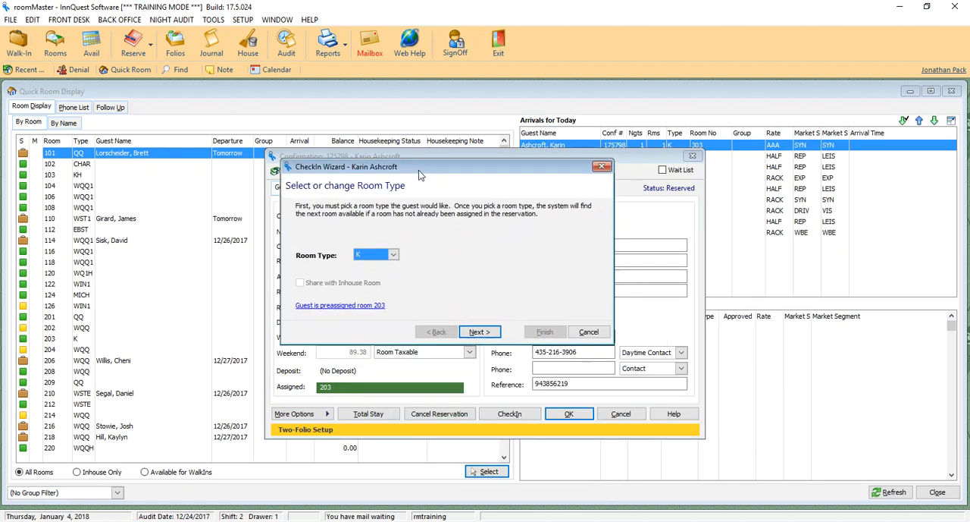
click(485, 331)
click(479, 331)
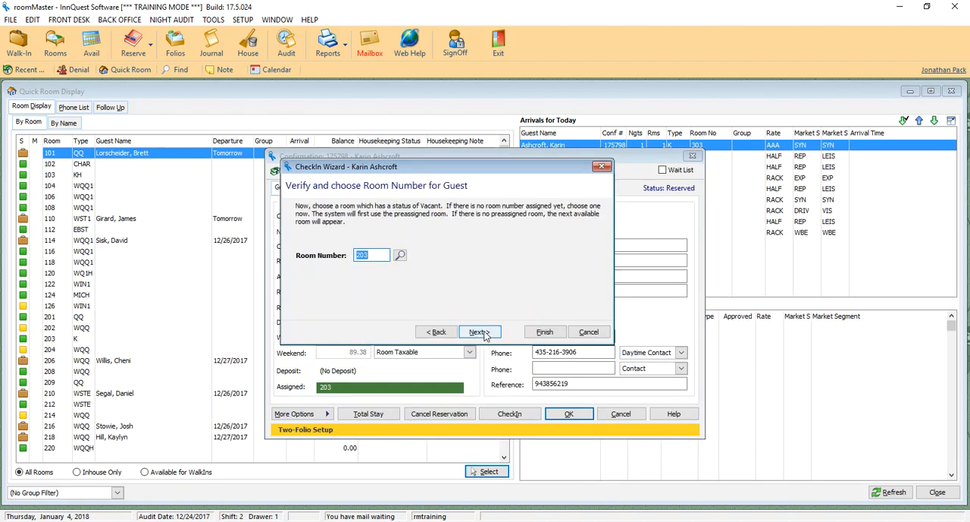
click(482, 332)
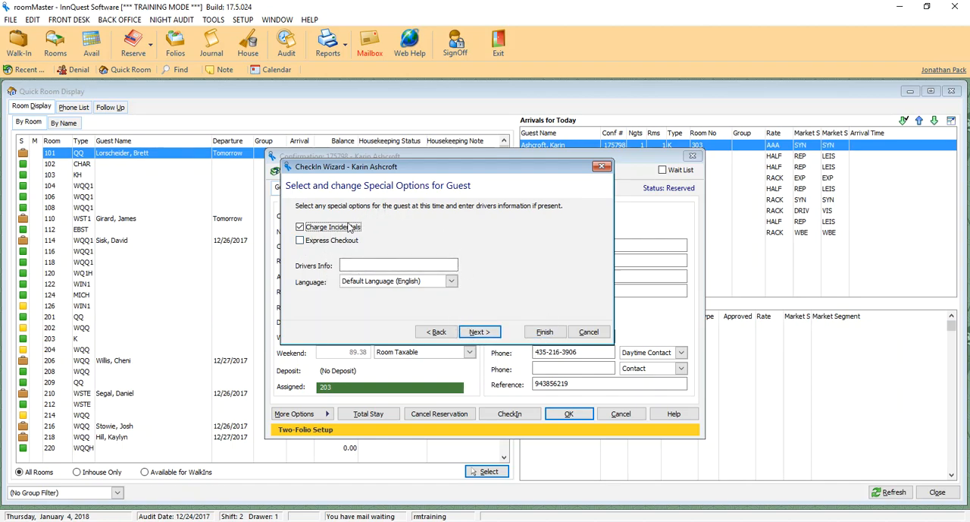
click(479, 333)
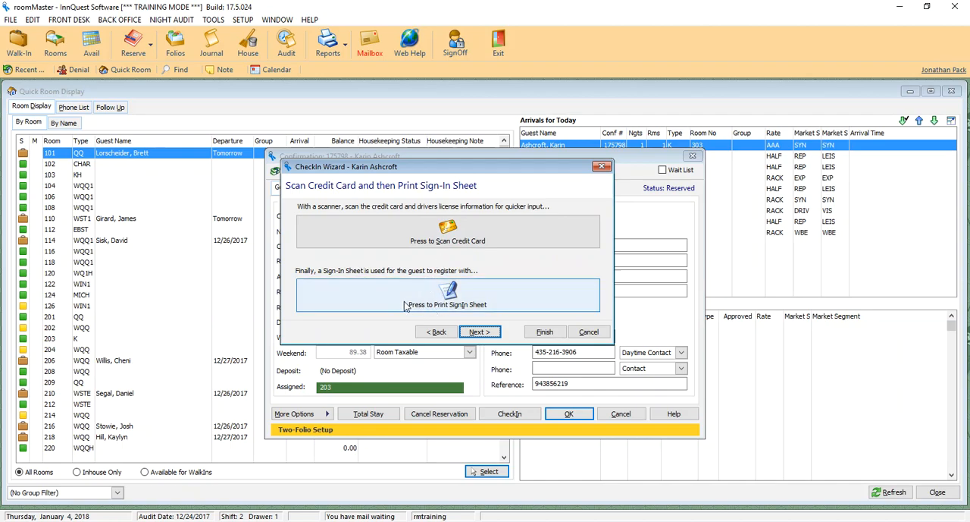
click(449, 301)
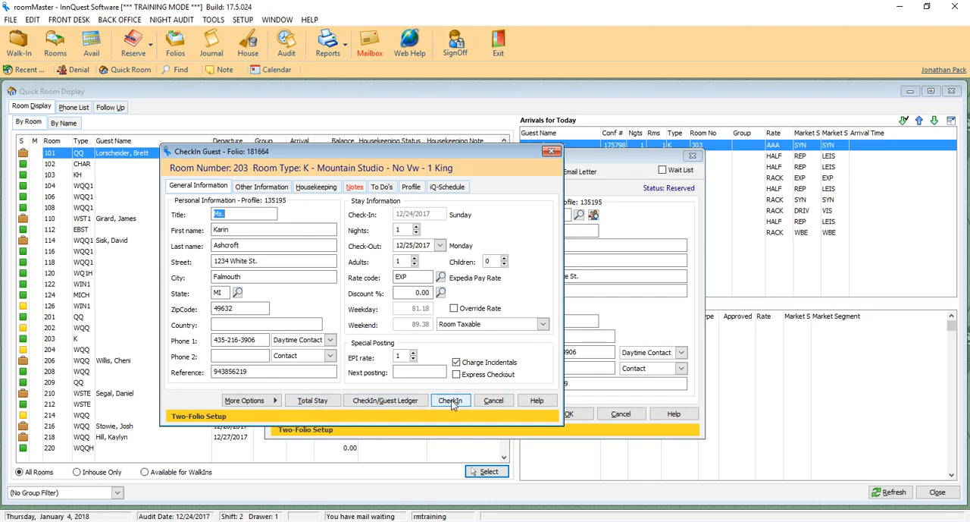
Try to get payment approval for the guest-ledger check-in under Direct Bill - Room Only with Expedia
click(394, 407)
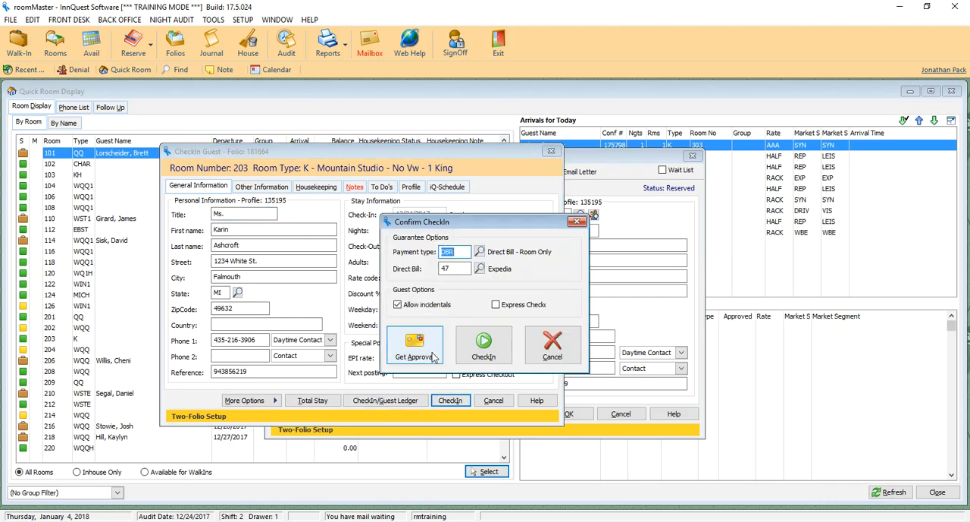
click(436, 357)
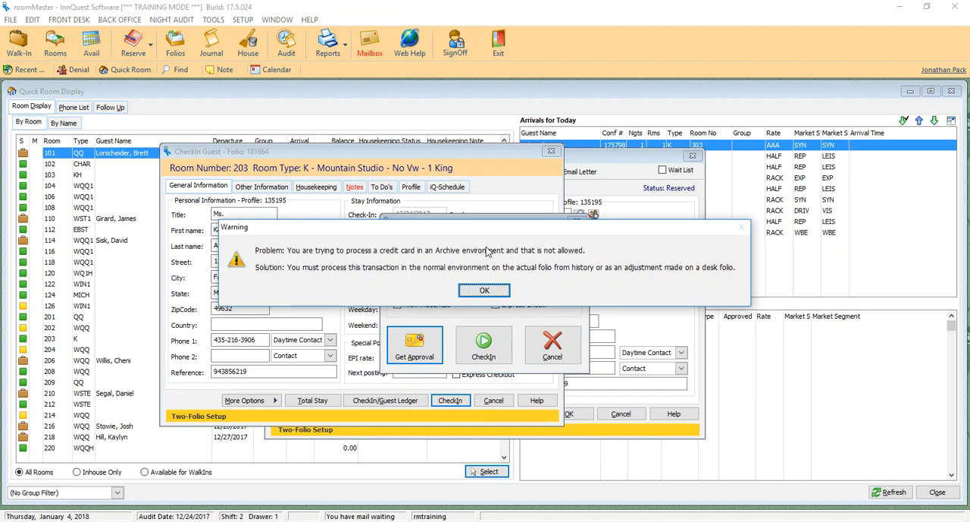
click(483, 292)
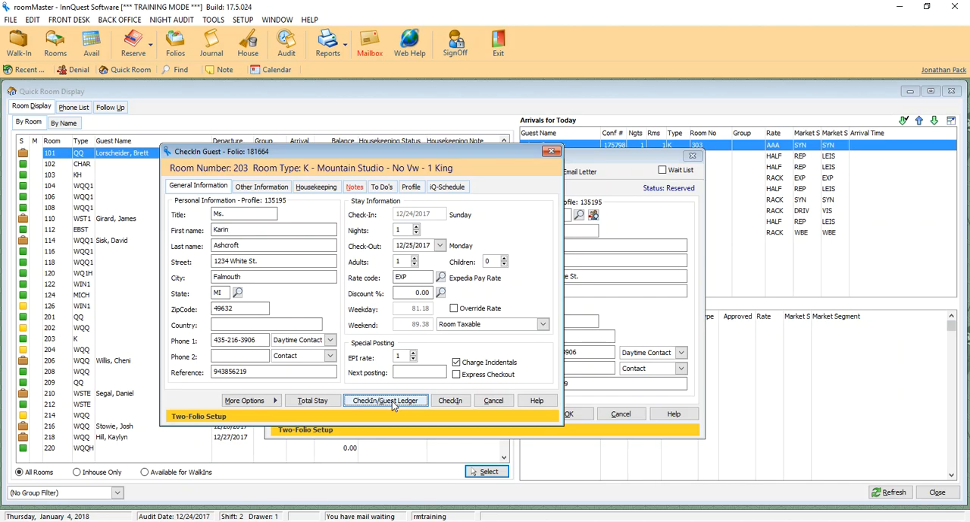
Check the guest in to the guest ledger with Direct Bill - Room Only to Expedia, and acknowledge the e-mail address reminder
click(392, 400)
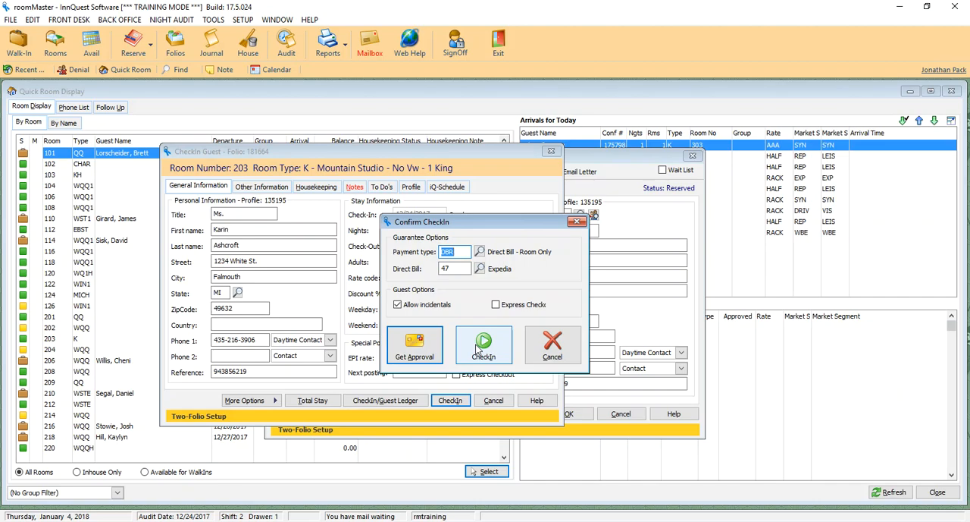
click(477, 353)
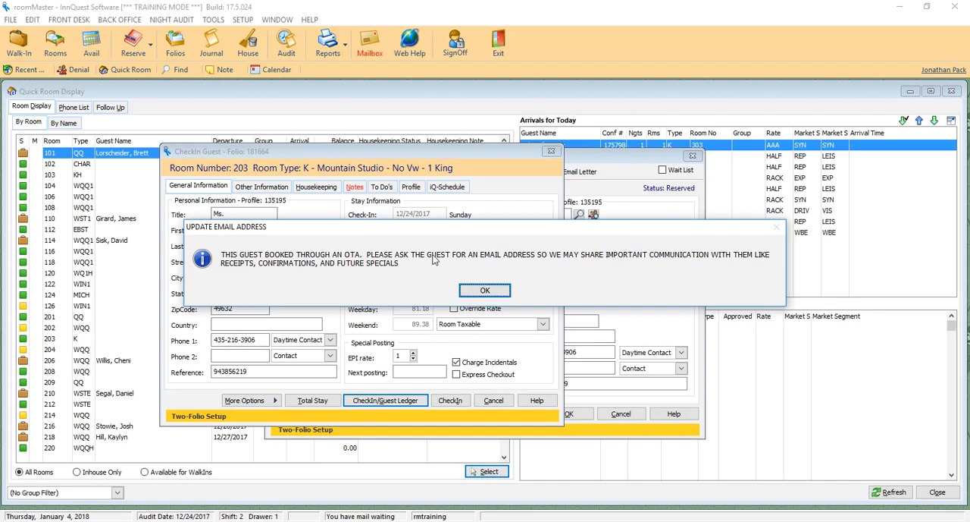
drag(428, 230, 400, 247)
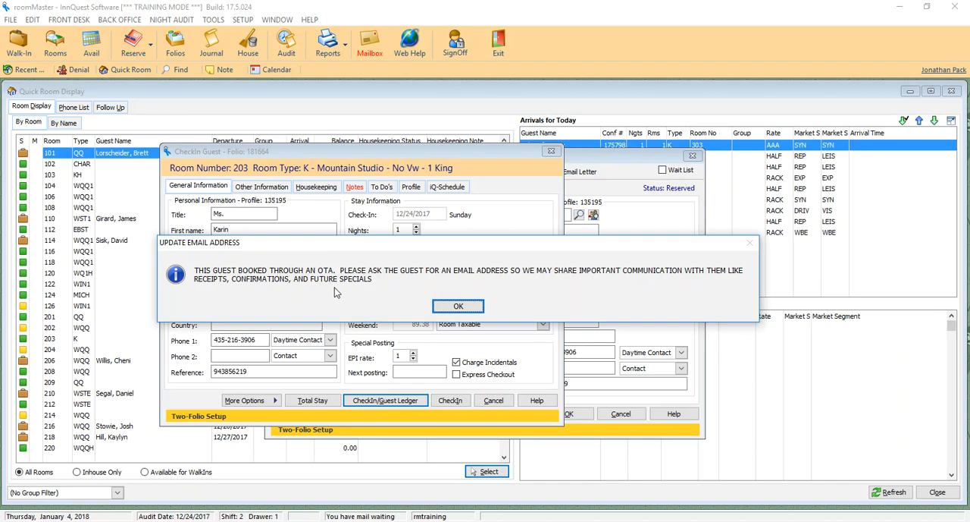
click(457, 306)
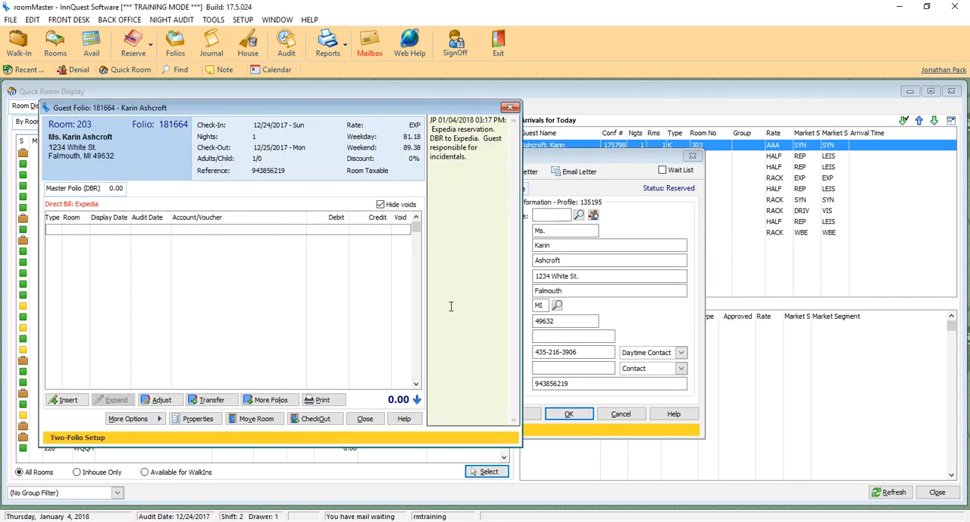
In the guest folio's additional-folio setup, label Folio A Incidentals and set its room share to 0.00 percent
drag(321, 113, 477, 117)
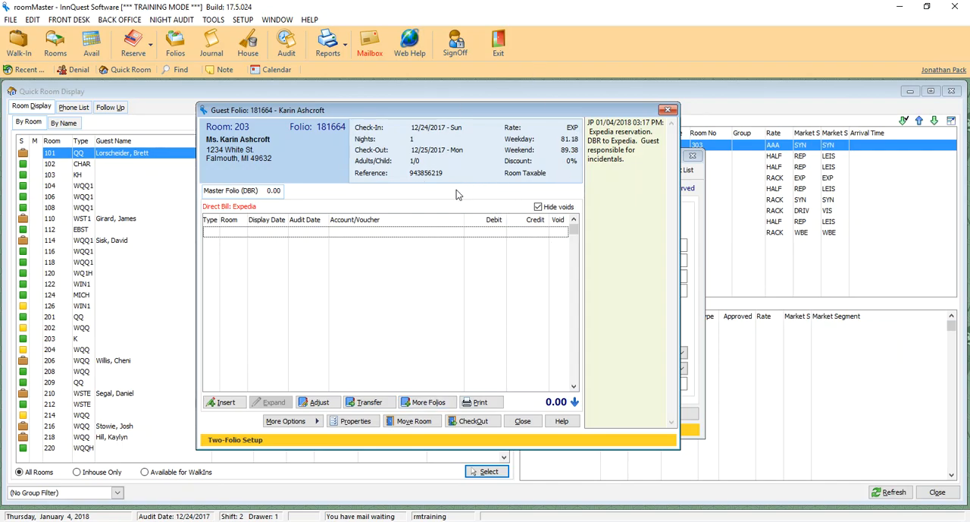
click(425, 403)
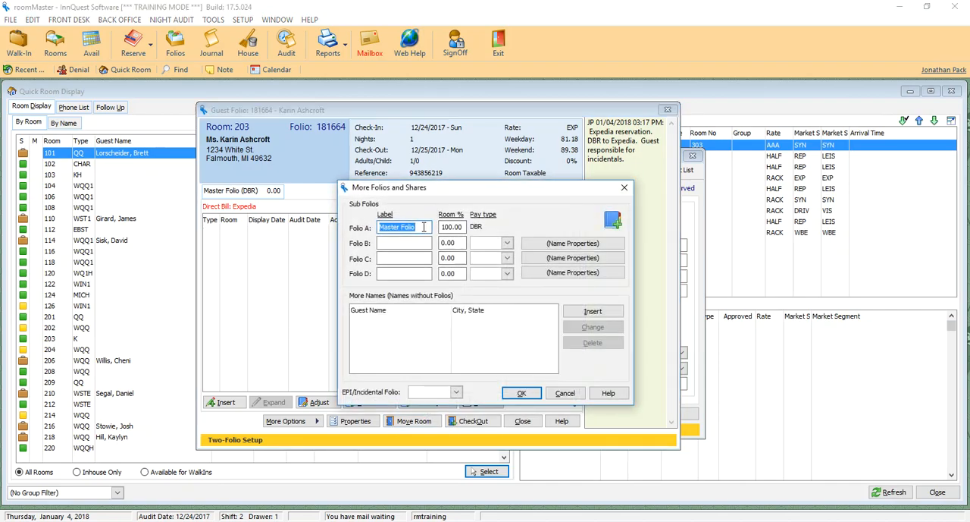
key(Tab)
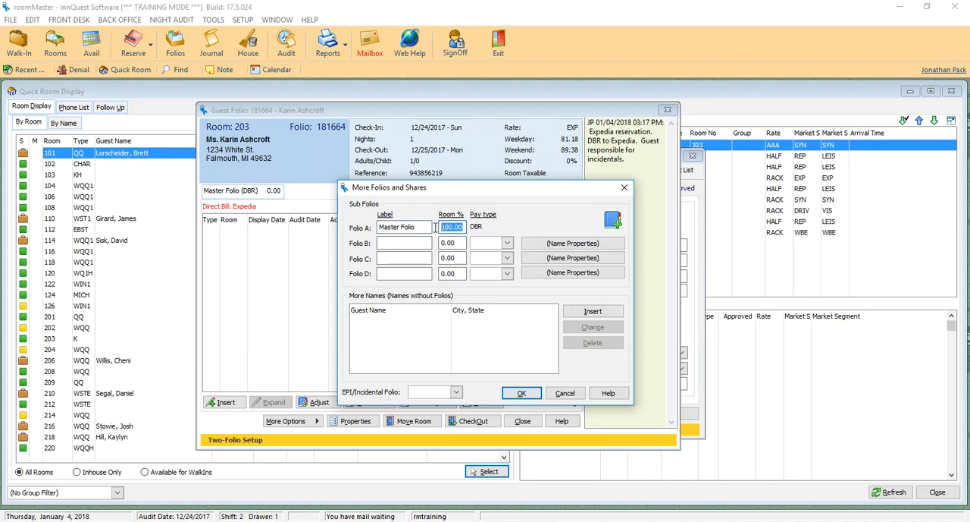
key(shift+Tab)
text(Inc)
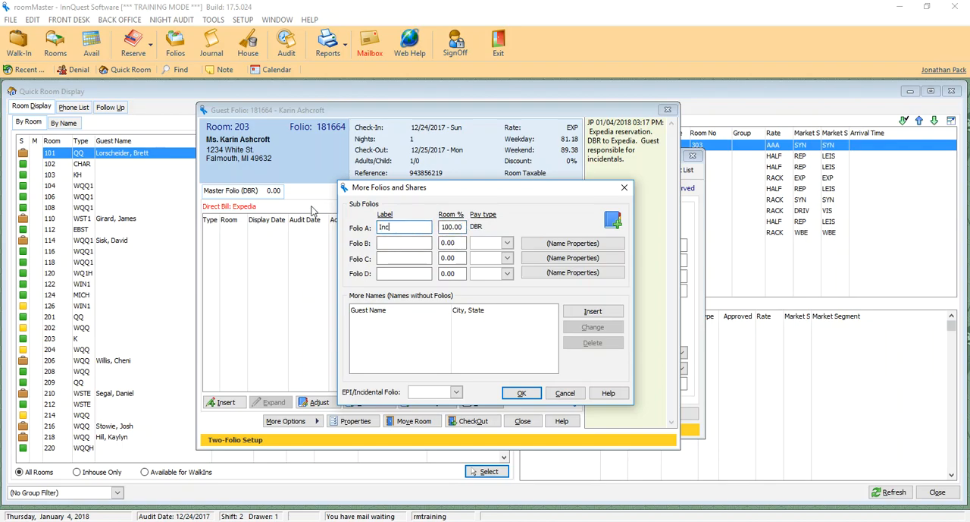
text(identals)
key(Tab)
text(0.00)
key(Tab)
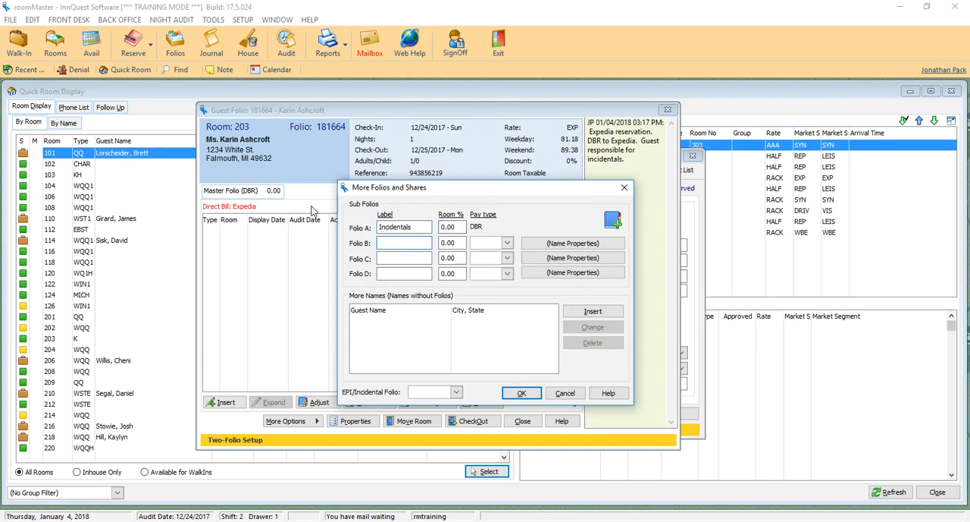
Set up Folio B with the label Expedia, a room share of 100.00 percent and pay type DBR (Direct Bill - Room Only)
text(Expedia)
key(Tab)
text(100.00)
key(Tab)
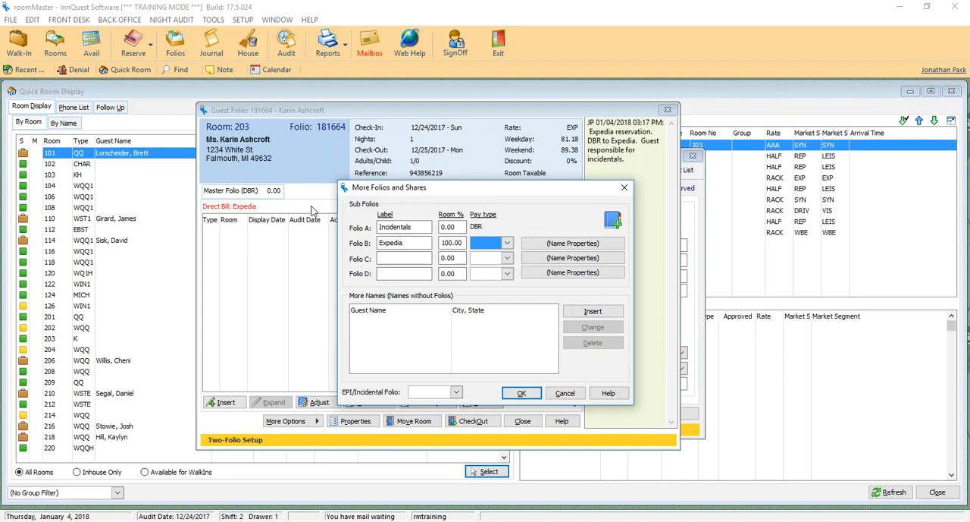
text(DBA)
click(507, 243)
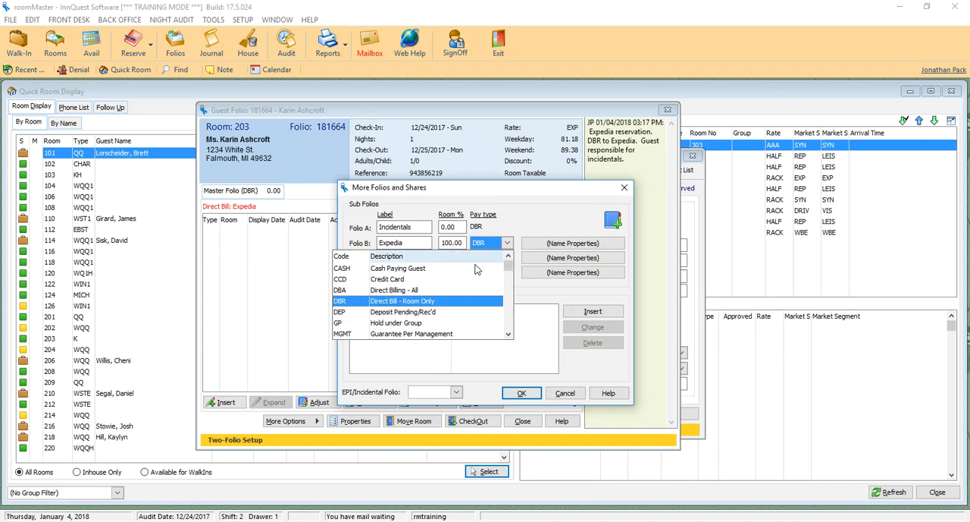
click(394, 302)
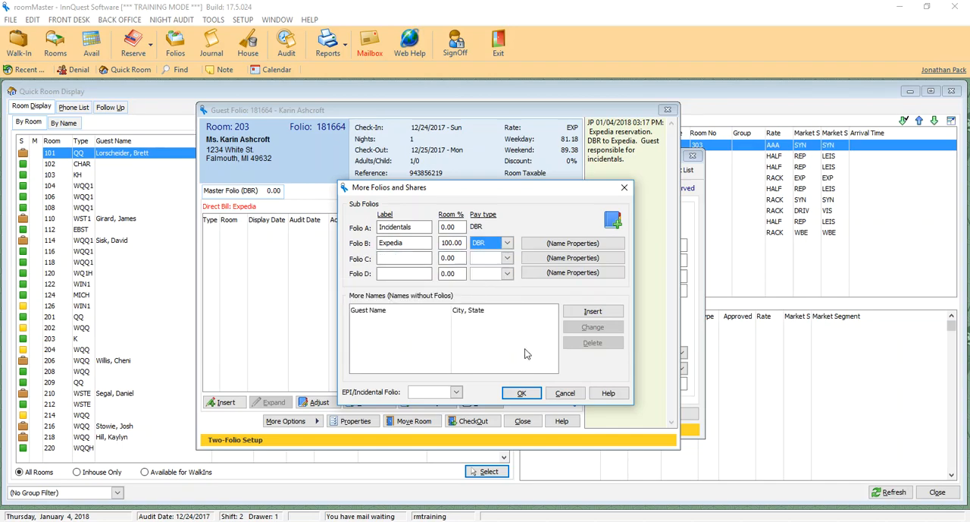
Assign Folio A as the EPI/Incidental folio and save the two-folio setup
click(455, 393)
click(435, 404)
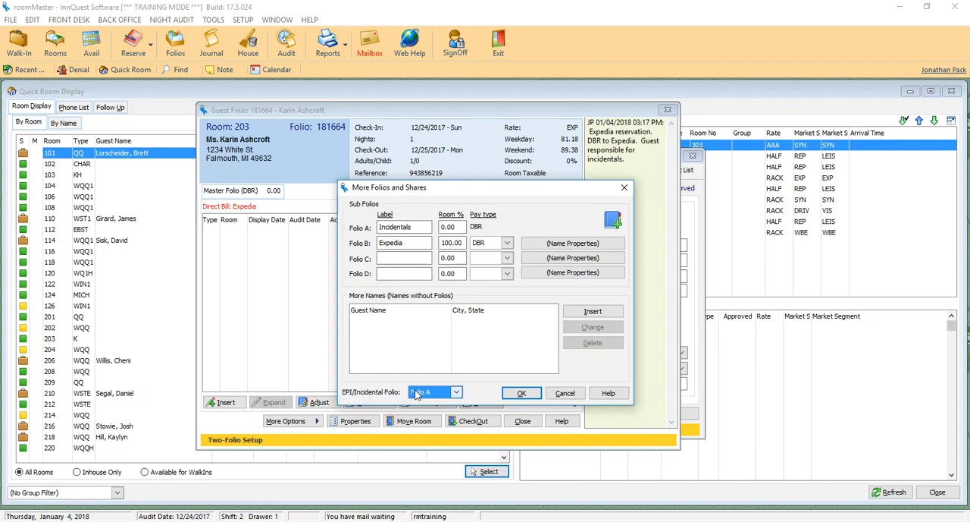
click(515, 398)
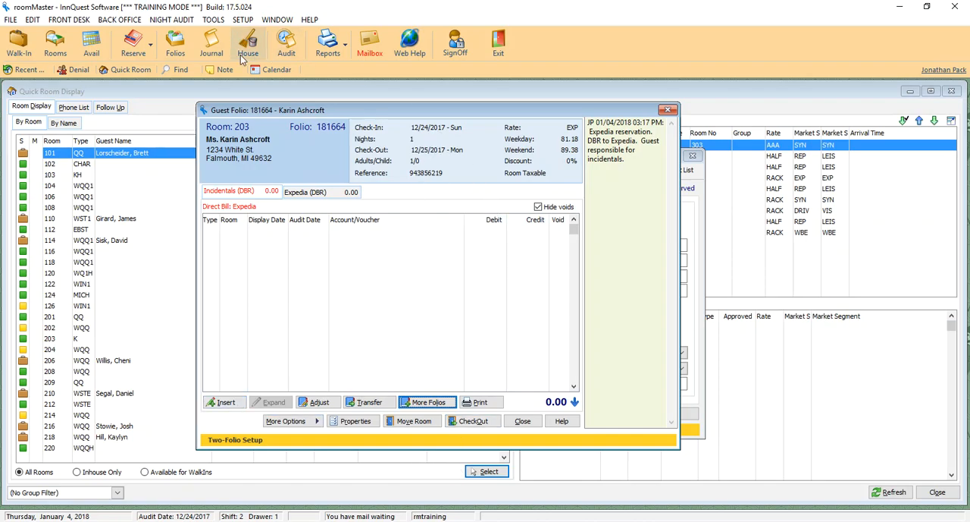
Post a 5.00 charge under code 125 (Sweet Shoppe - Non Taxable) with voucher Candy Bars And Water to the Incidentals folio, and compare both folios
click(302, 194)
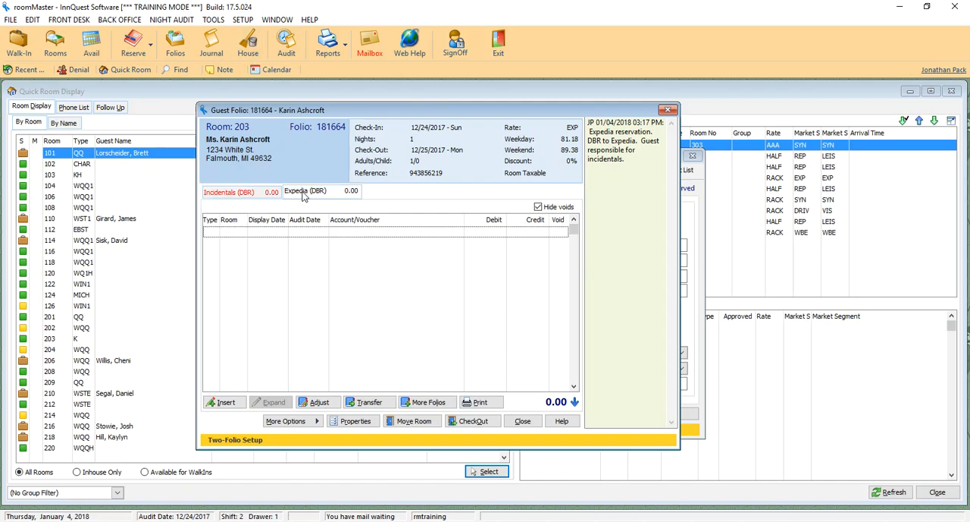
click(239, 194)
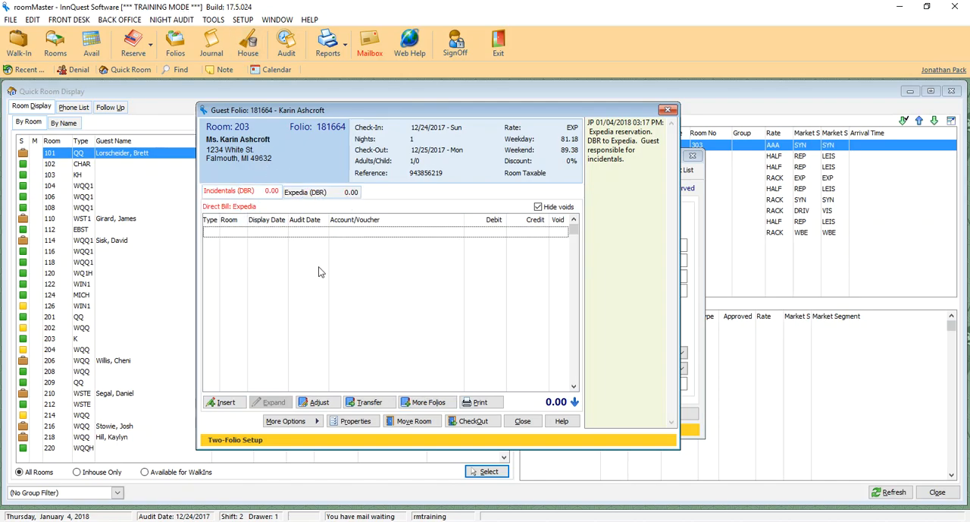
click(234, 404)
text(125)
key(Tab)
text(5.00)
key(Tab)
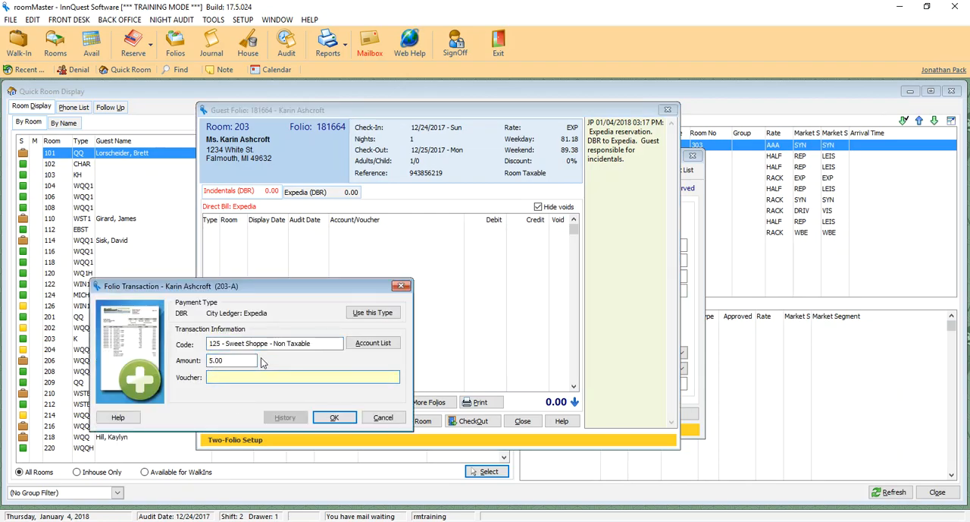
text(CAndy)
key(BackSpace)
key(BackSpace)
key(BackSpace)
key(BackSpace)
text(andy Bars And Water)
key(Return)
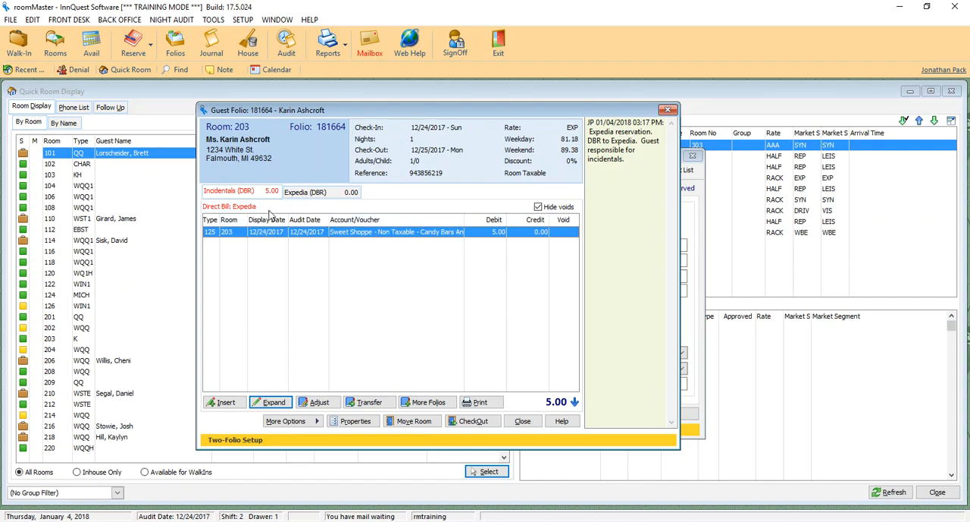
click(318, 194)
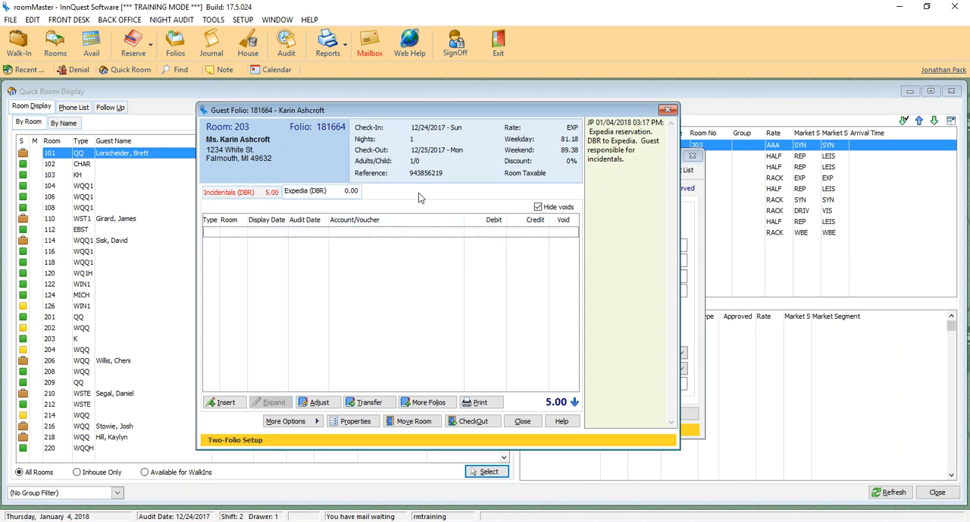
click(258, 194)
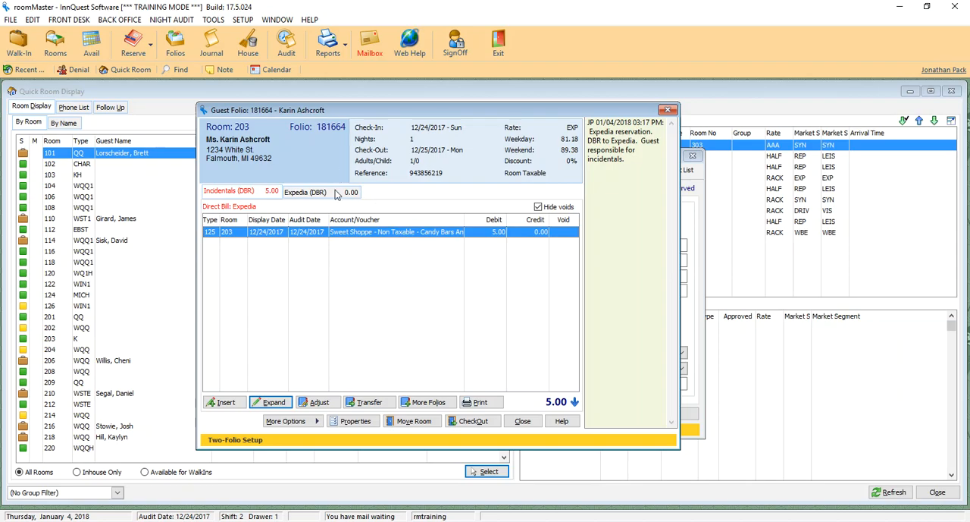